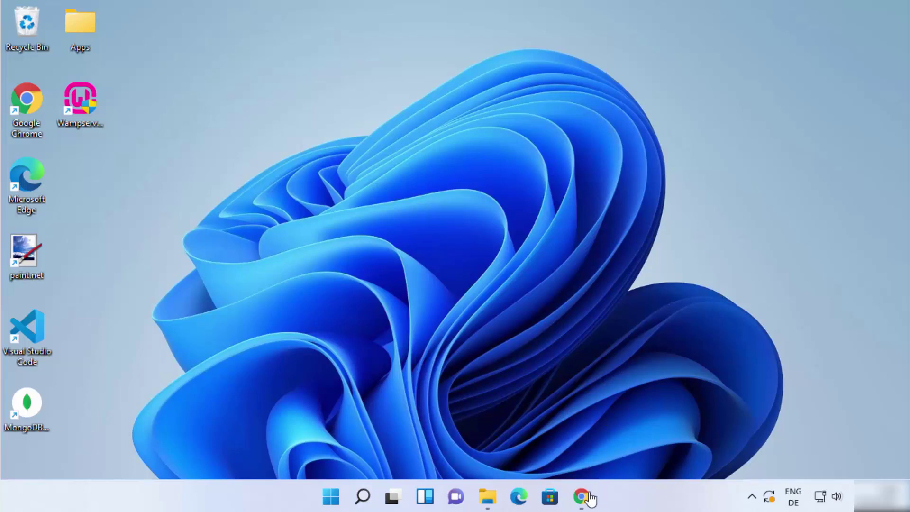
# Restore the Chrome window showing the Google results for 'sql server'
pyautogui.click(591, 495)
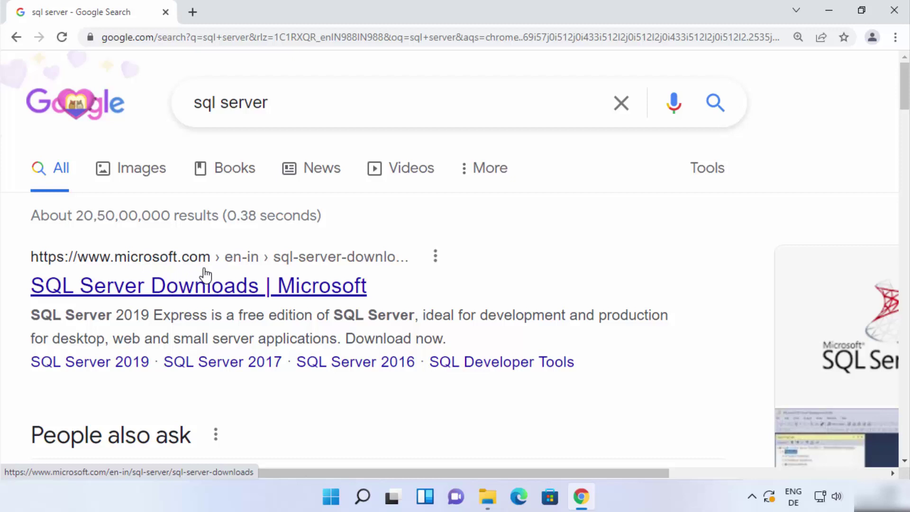
# Open Microsoft's SQL Server Downloads page, decline the survey, and locate the Express edition
pyautogui.click(211, 286)
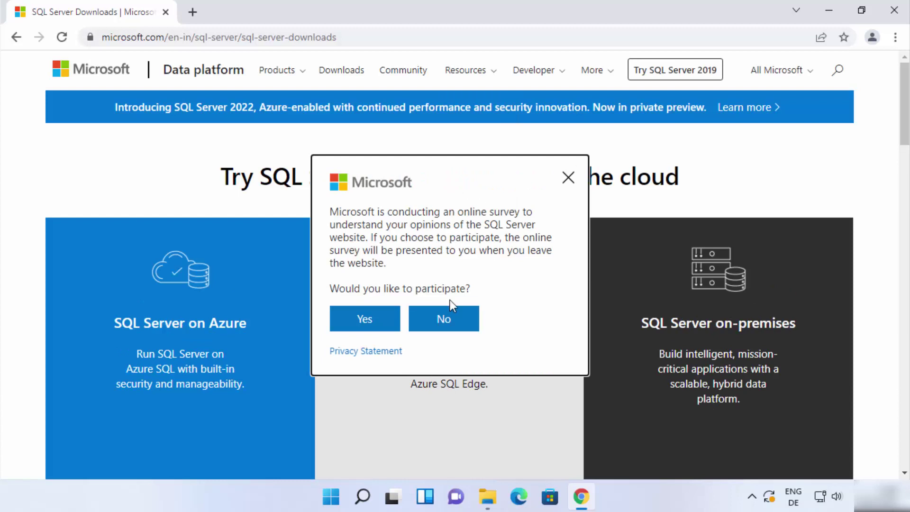
pyautogui.click(451, 319)
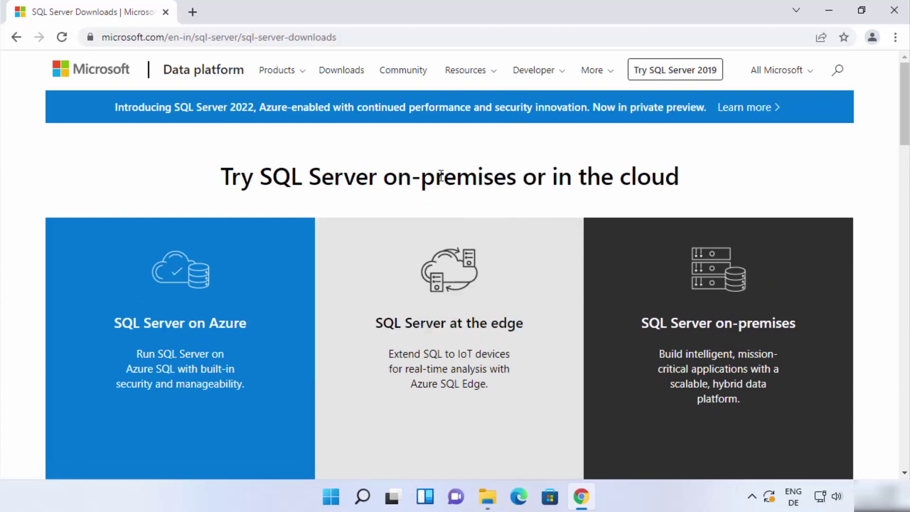
pyautogui.scroll(-1, 303, 200)
pyautogui.scroll(-7, 303, 200)
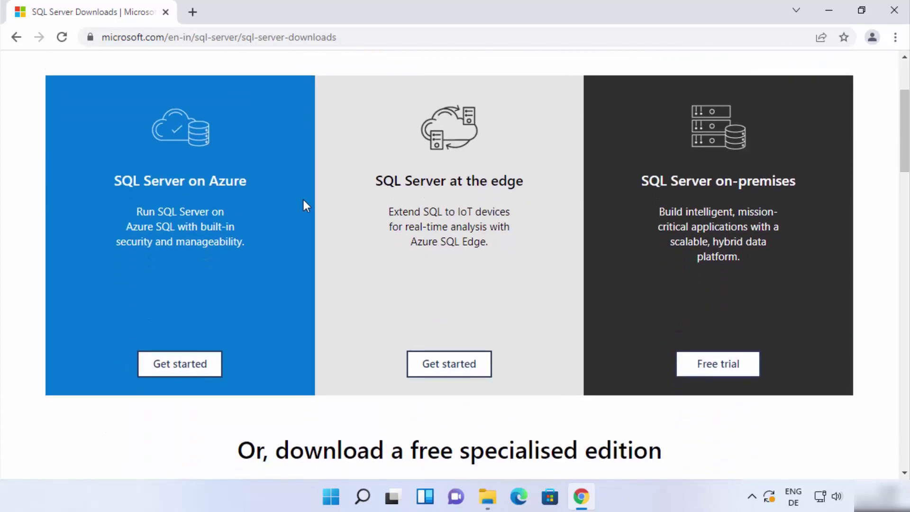
pyautogui.scroll(-1, 316, 230)
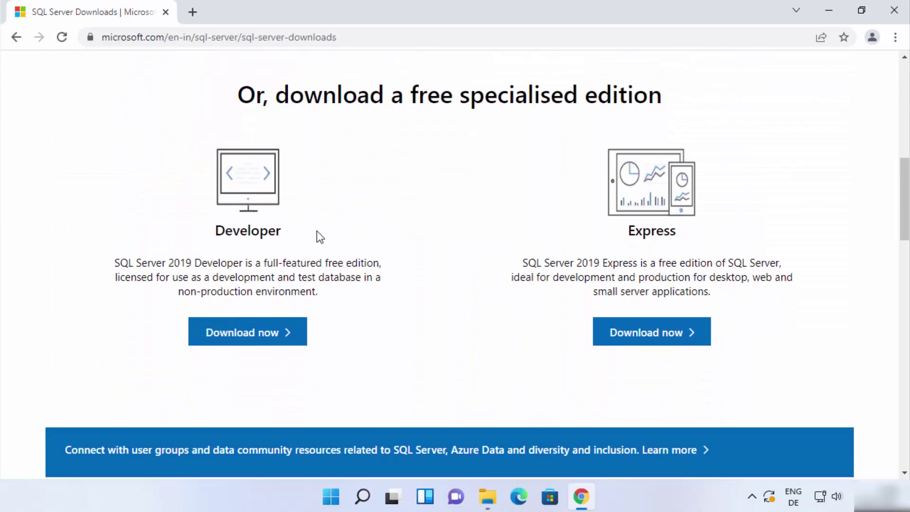
pyautogui.doubleClick(238, 231)
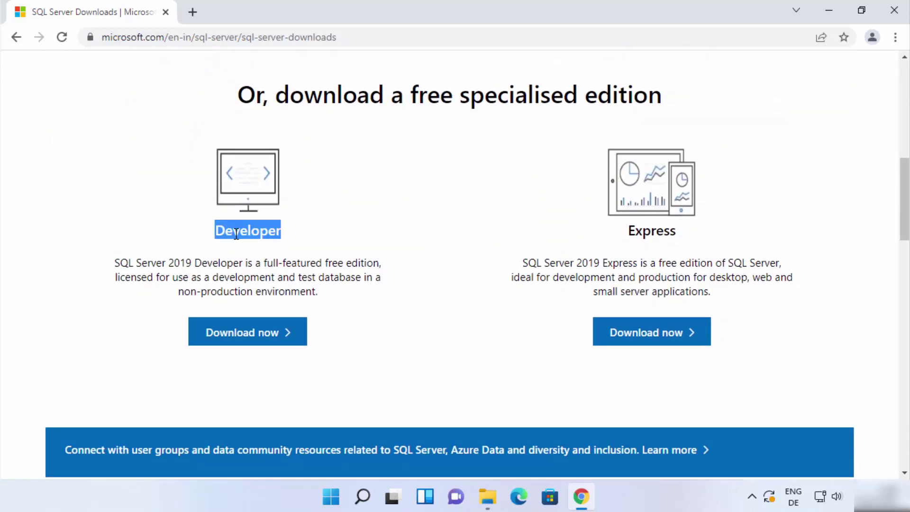
pyautogui.doubleClick(652, 233)
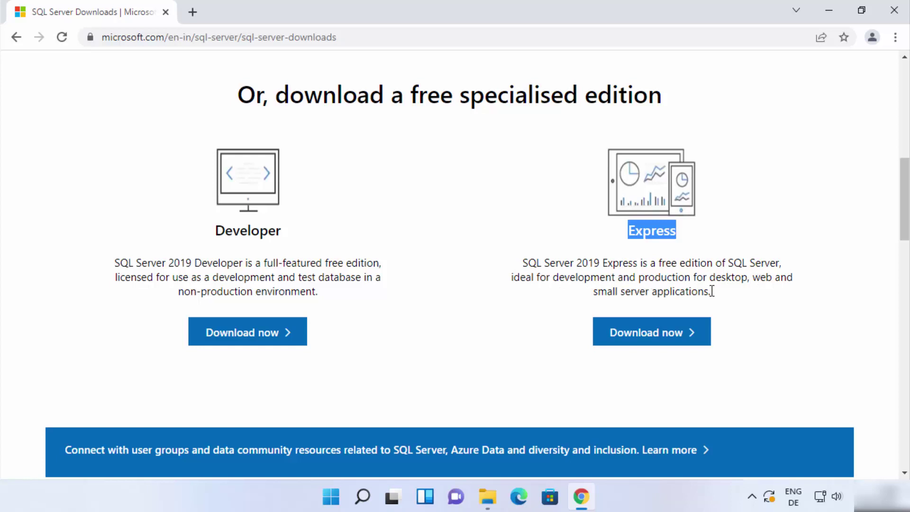
pyautogui.click(673, 262)
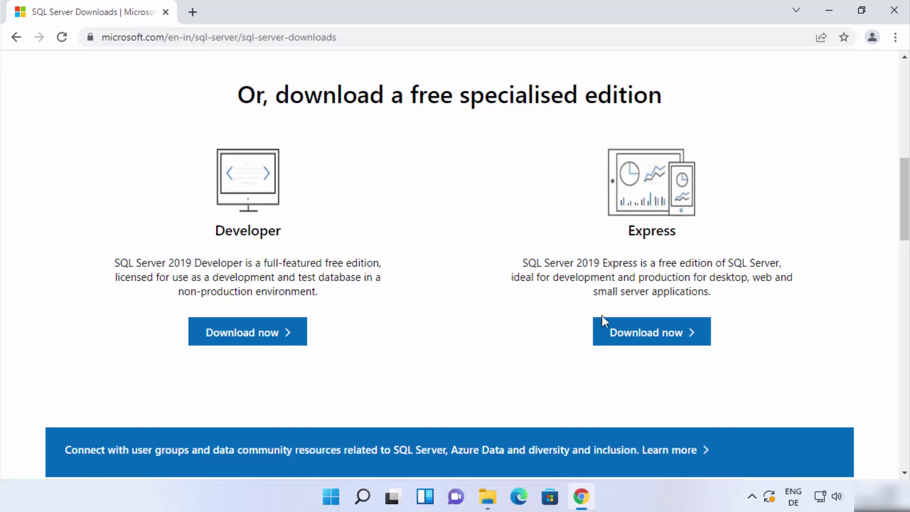
# Download the SQL2019-SSEI-Expr.exe Express installer and launch it, minimizing Chrome
pyautogui.click(632, 334)
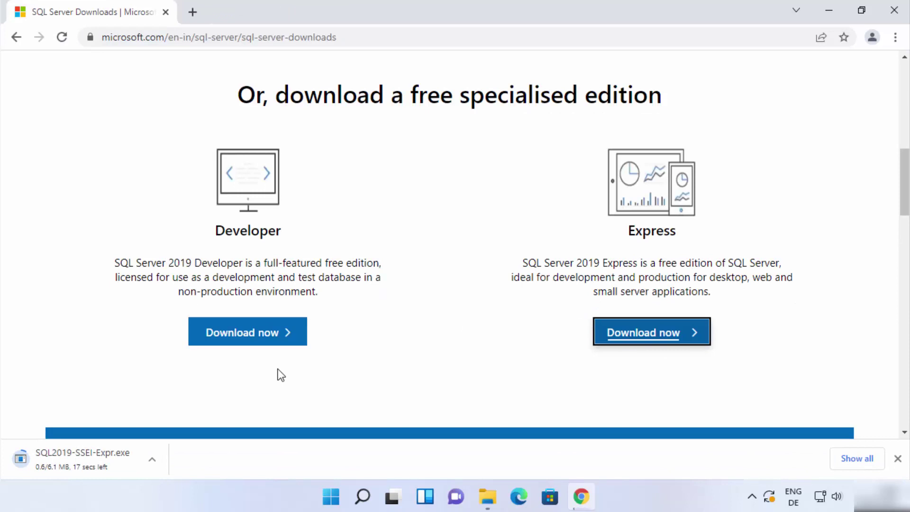
pyautogui.click(103, 463)
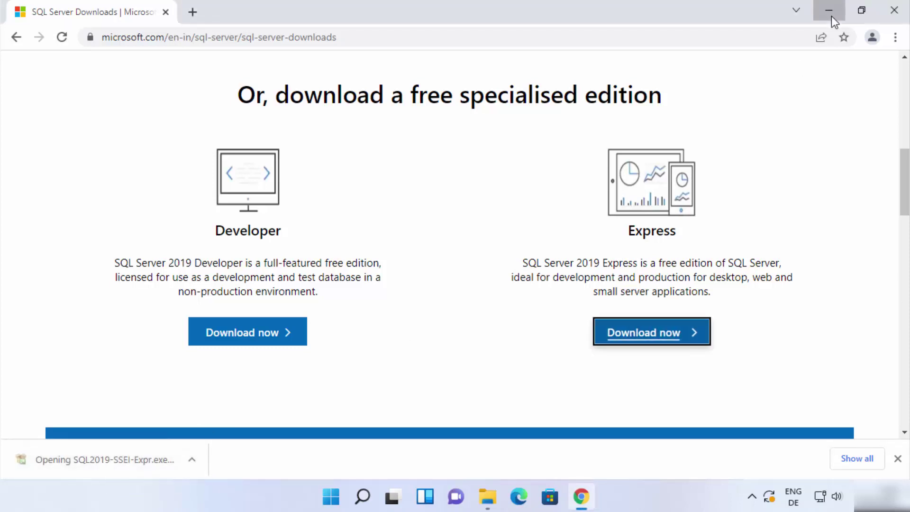
pyautogui.click(831, 10)
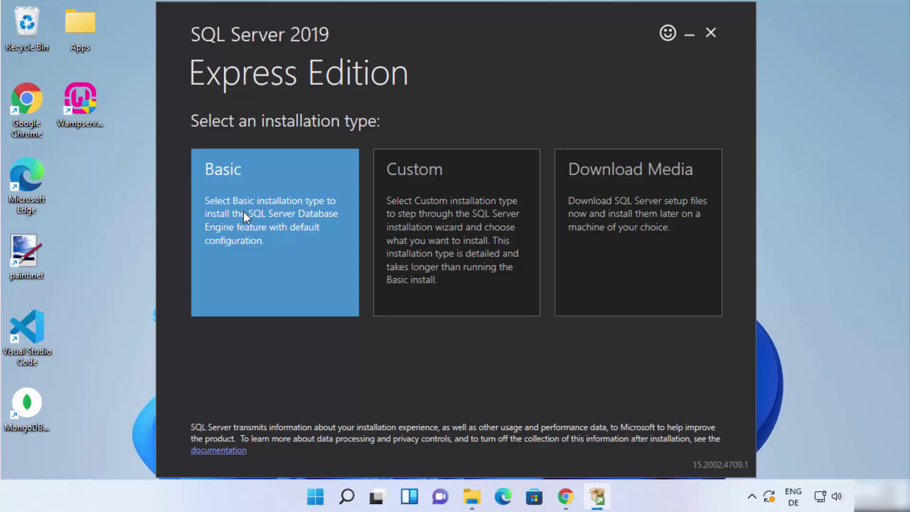
# Choose the Basic installation type and read through the License Terms
pyautogui.click(236, 178)
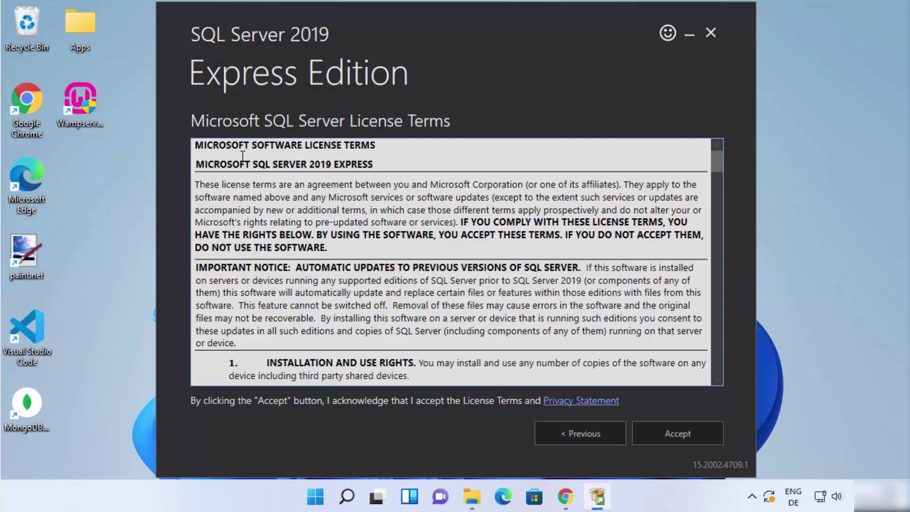
pyautogui.scroll(-20, 292, 180)
pyautogui.scroll(-10, 315, 198)
pyautogui.scroll(-8, 314, 198)
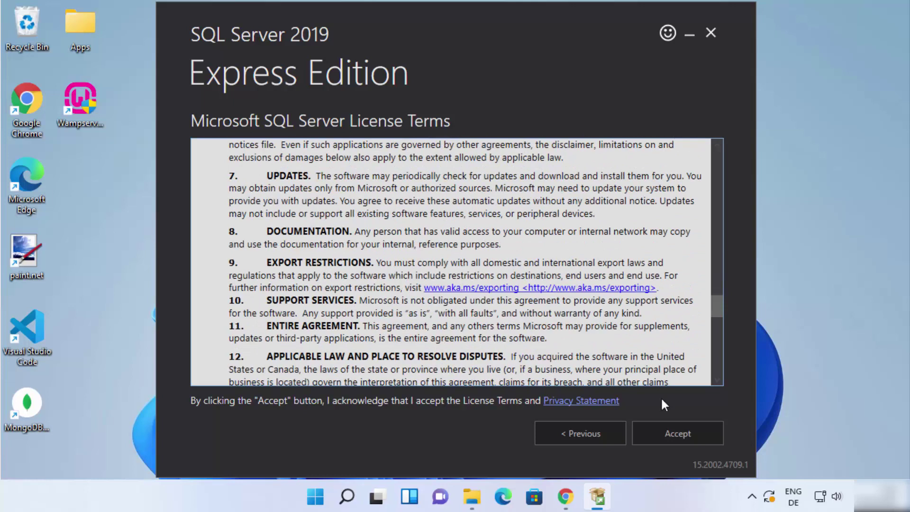
# Accept the license, keep the default C:\Program Files\Microsoft SQL Server location, and install
pyautogui.click(681, 432)
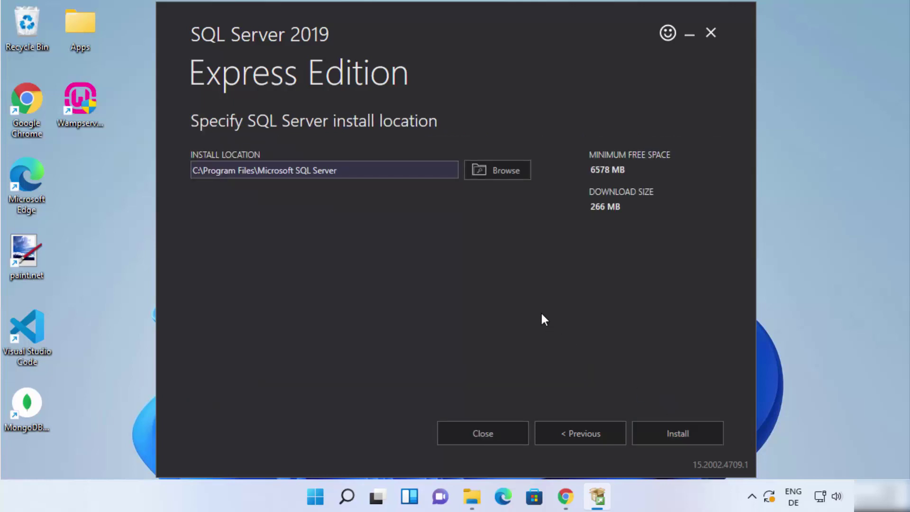
pyautogui.click(376, 176)
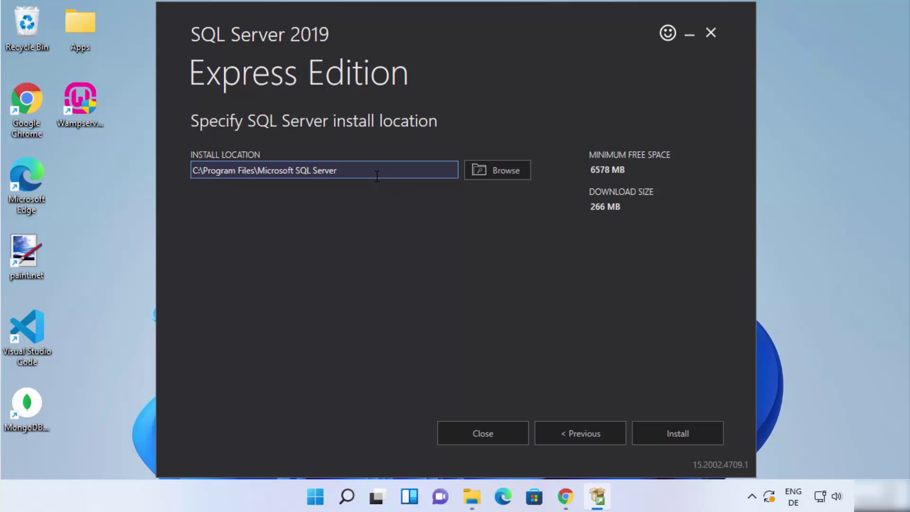
pyautogui.click(515, 174)
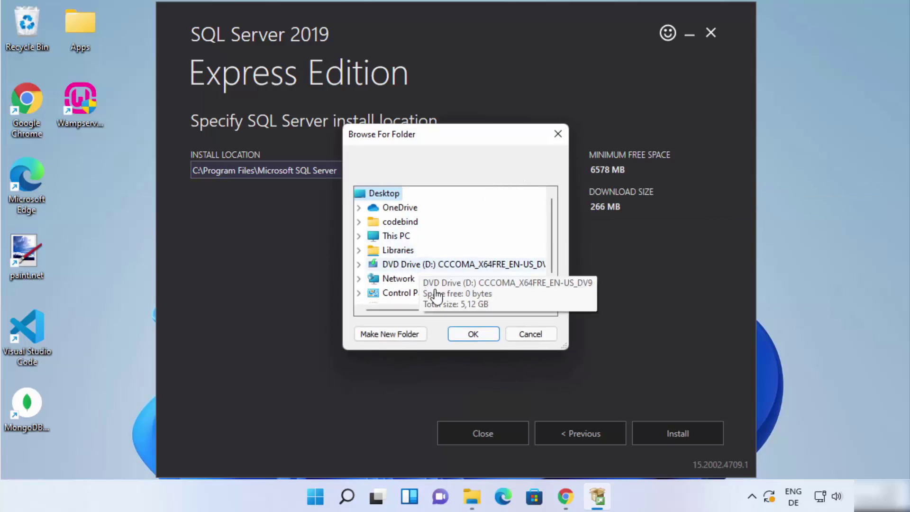
pyautogui.click(531, 338)
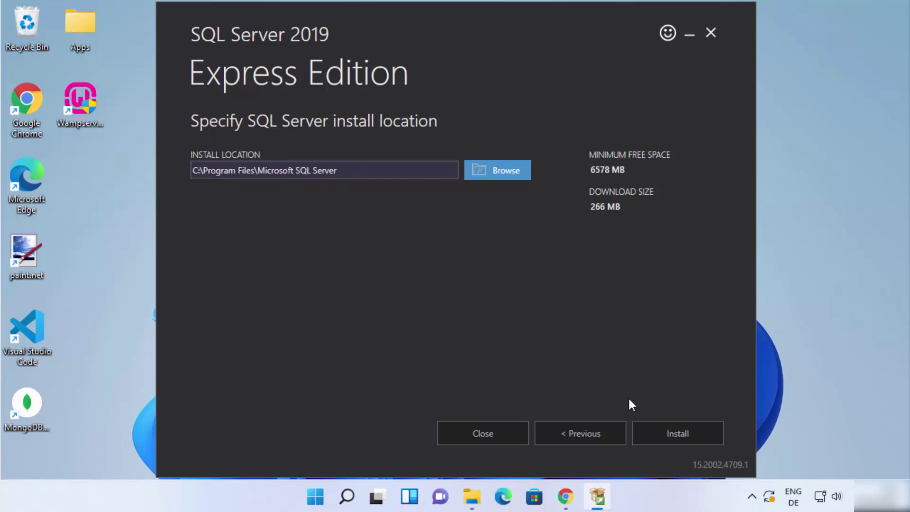
pyautogui.click(658, 434)
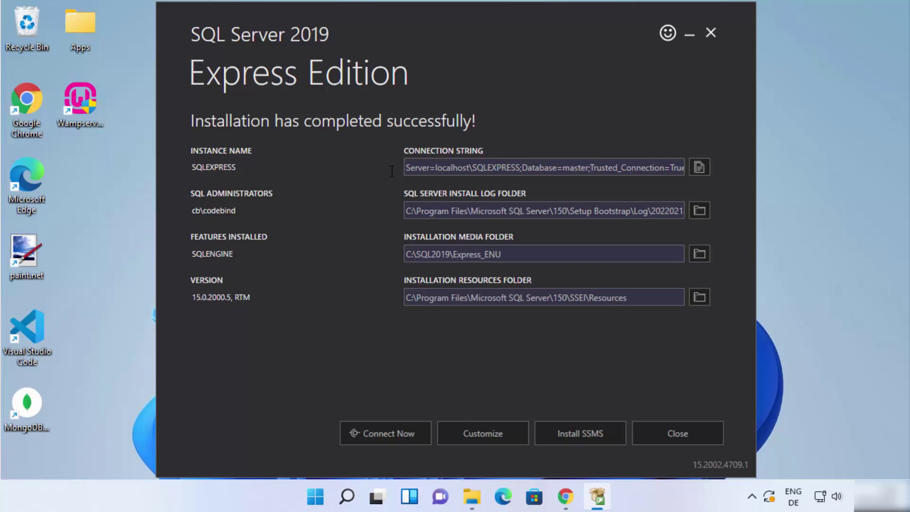
# Copy the connection string, review the log, media and resources folder paths, then Connect Now
pyautogui.click(699, 167)
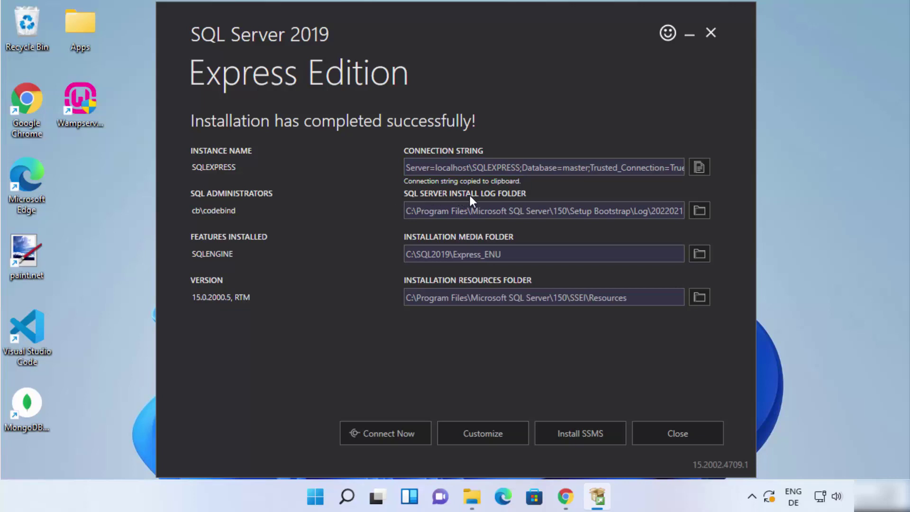
pyautogui.moveTo(563, 211); pyautogui.dragTo(672, 211)
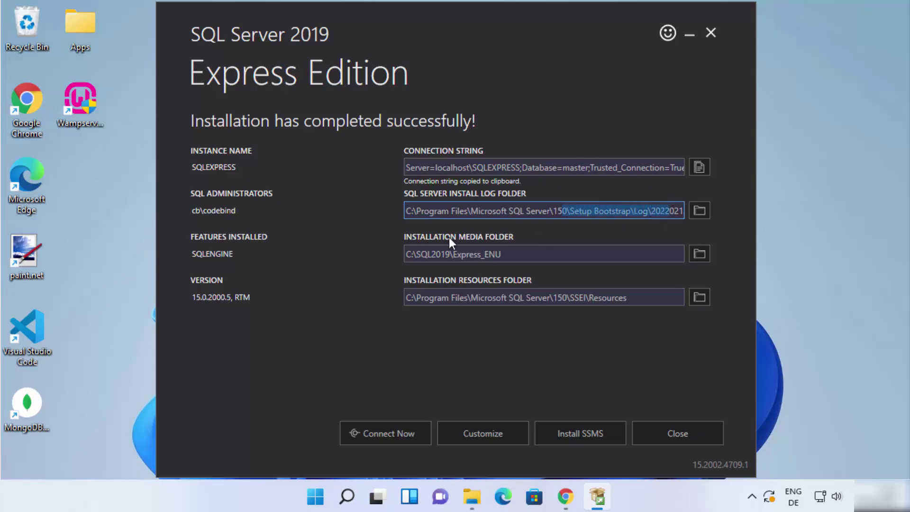
pyautogui.moveTo(503, 254); pyautogui.dragTo(391, 248)
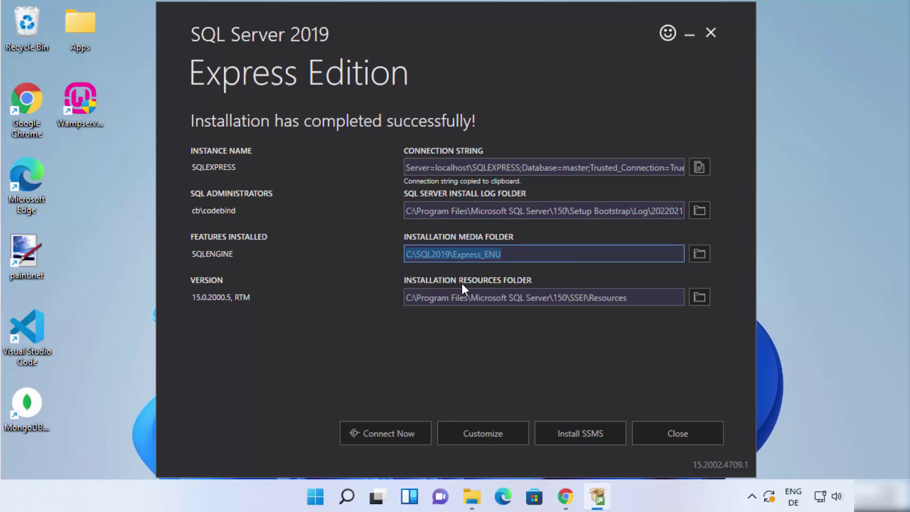
pyautogui.click(662, 297)
pyautogui.moveTo(662, 297); pyautogui.dragTo(336, 293)
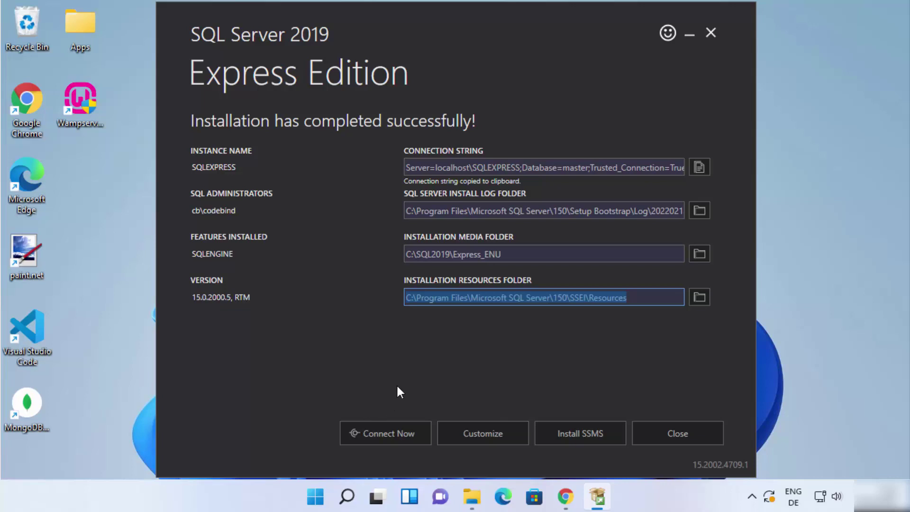
pyautogui.click(385, 434)
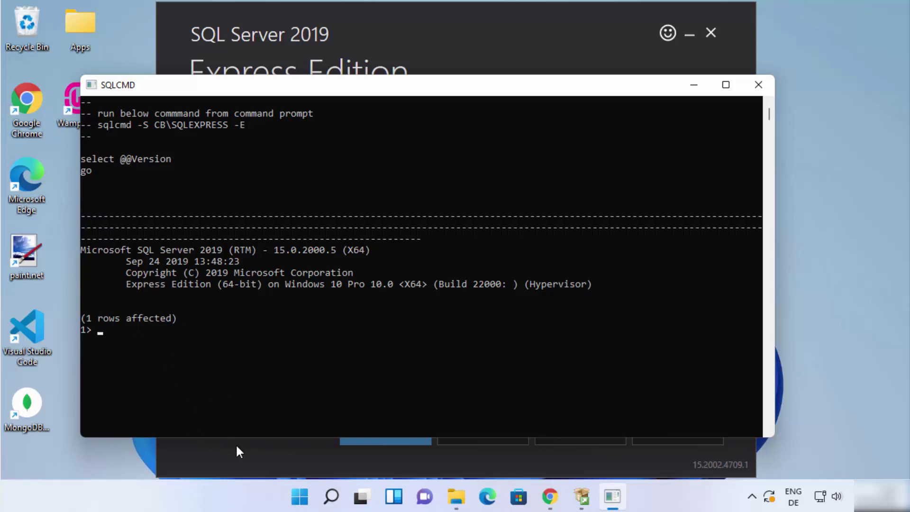
# Confirm the SQLCMD output shows SQL Server 2019 15.0.2000.5 Express, then return to the installer
pyautogui.click(263, 455)
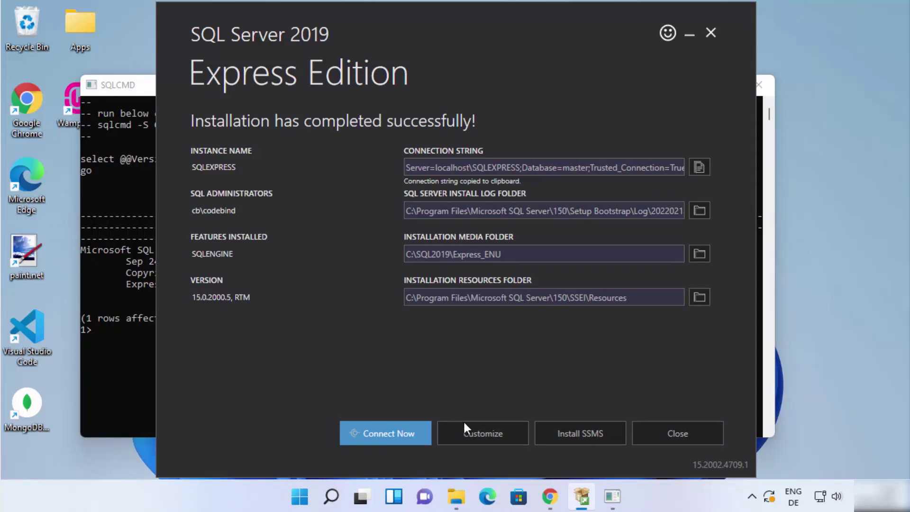
# Use Install SSMS on the completion page to open the SSMS download page in Edge
pyautogui.click(473, 431)
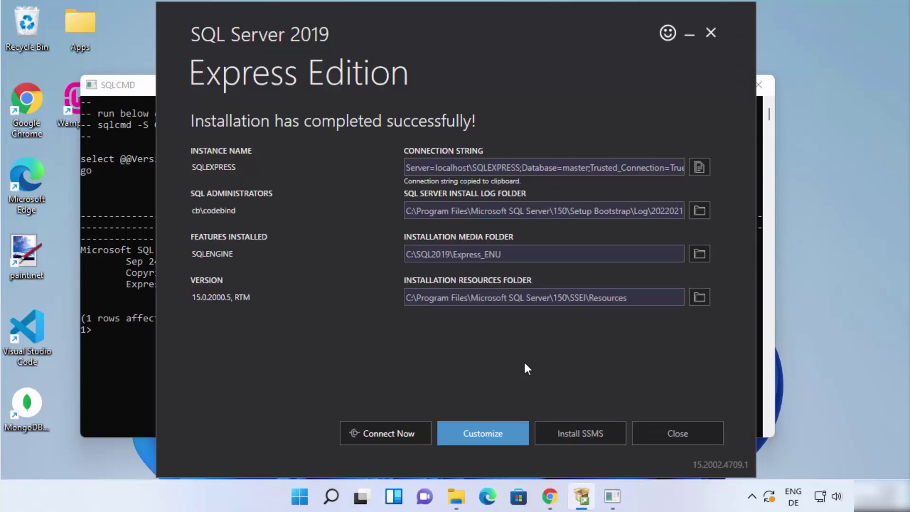
pyautogui.click(573, 435)
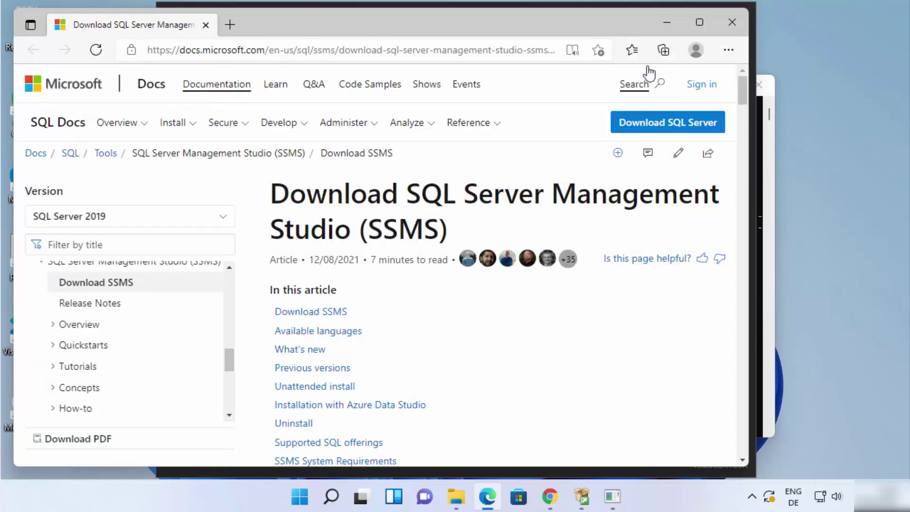
# Download SSMS 18.10 (SSMS-Setup-ENU.exe) from the maximized docs page and launch it
pyautogui.click(698, 23)
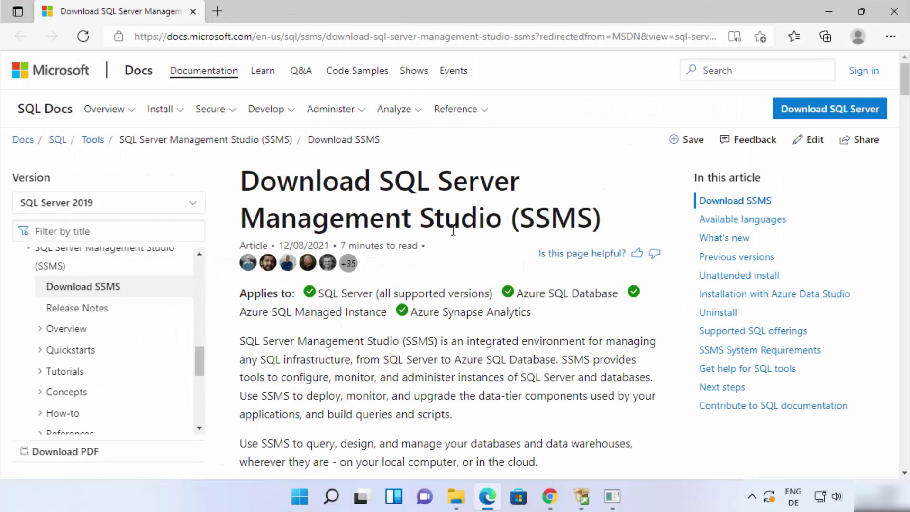
pyautogui.scroll(-5, 441, 222)
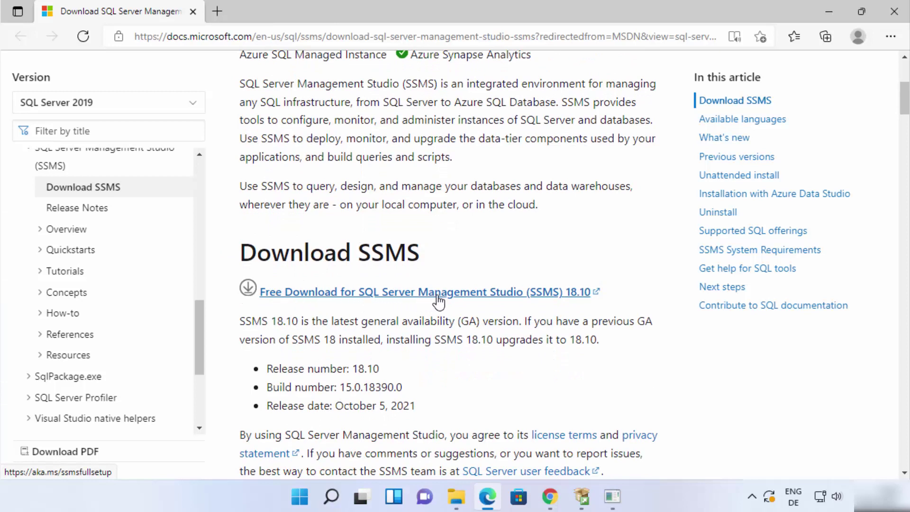
pyautogui.click(475, 298)
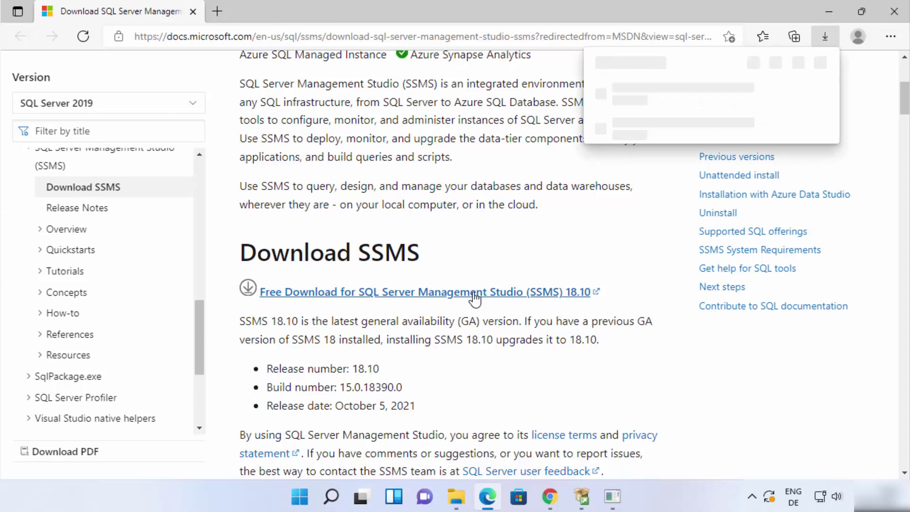
pyautogui.moveTo(660, 106)
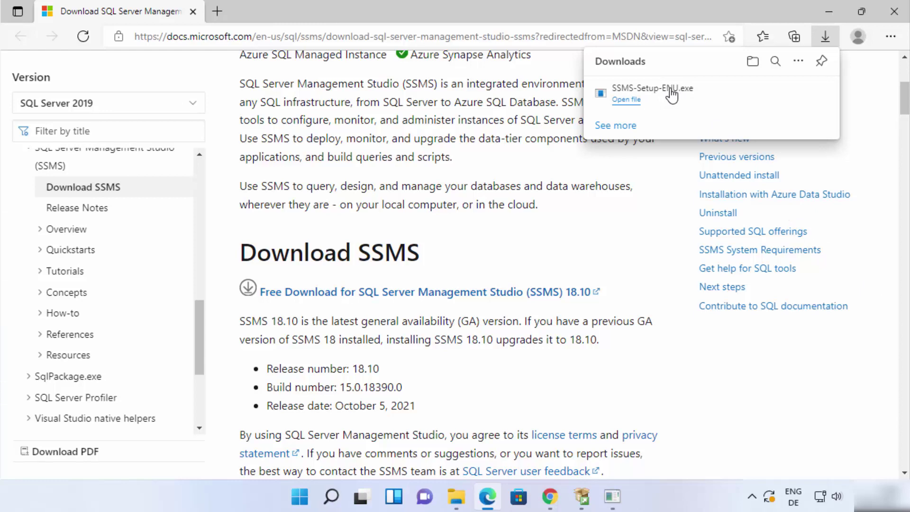
pyautogui.click(674, 95)
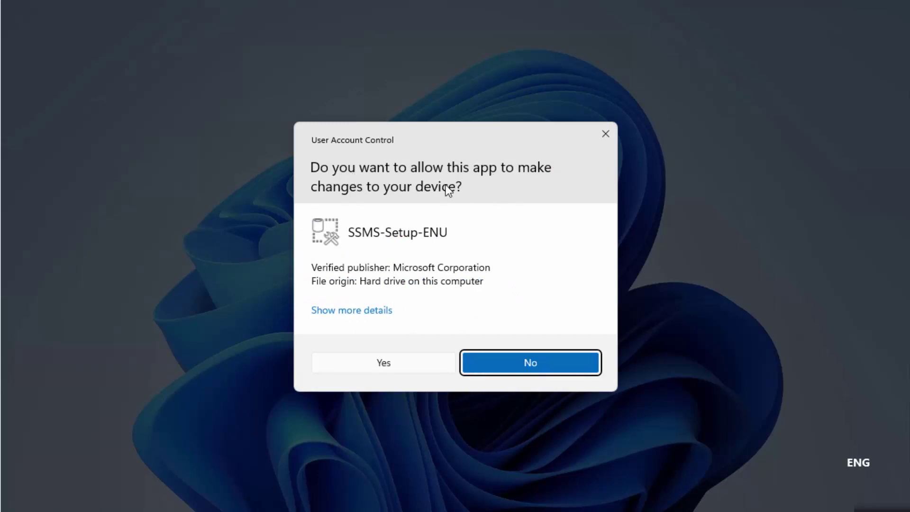
# Allow setup to run and install SSMS 18.10 into the default Management Studio 18 folder
pyautogui.click(385, 363)
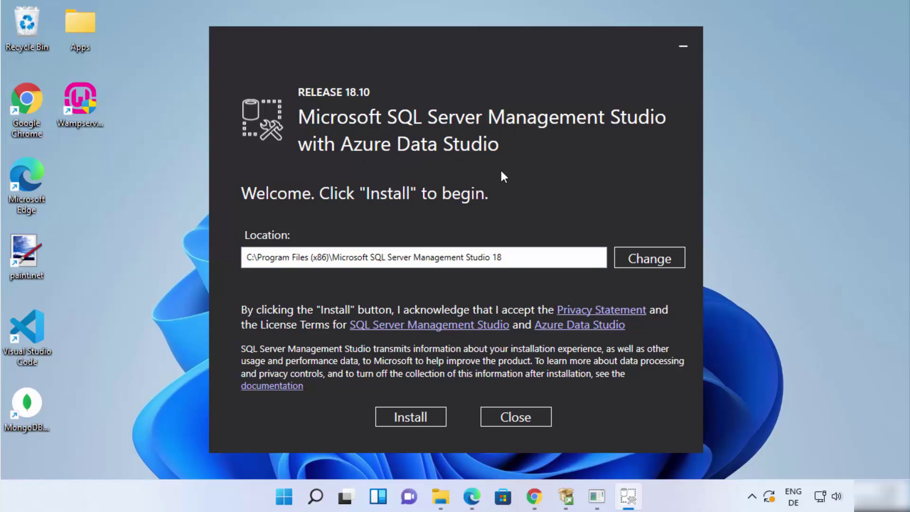
pyautogui.click(363, 251)
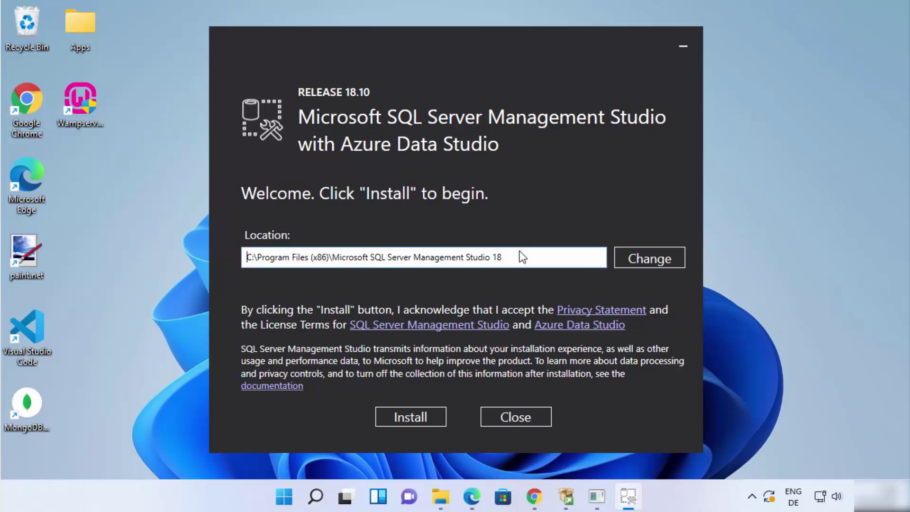
pyautogui.click(627, 257)
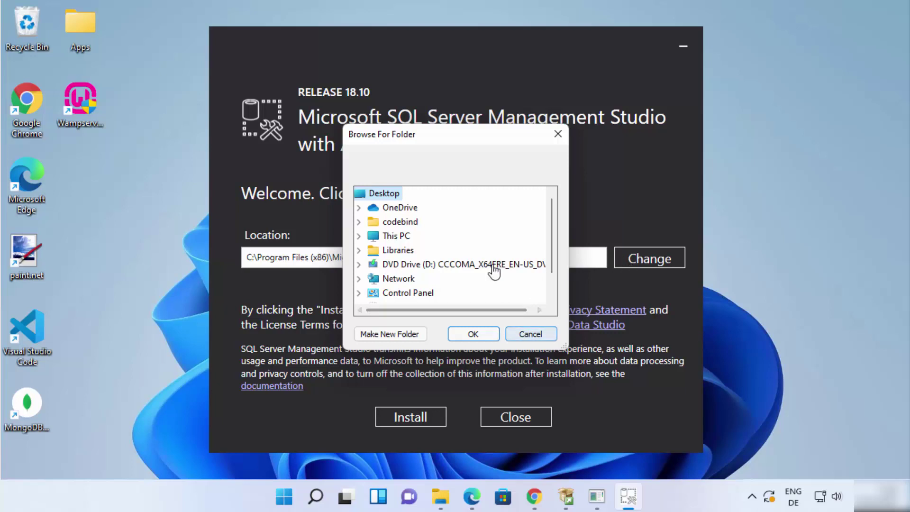
pyautogui.click(530, 334)
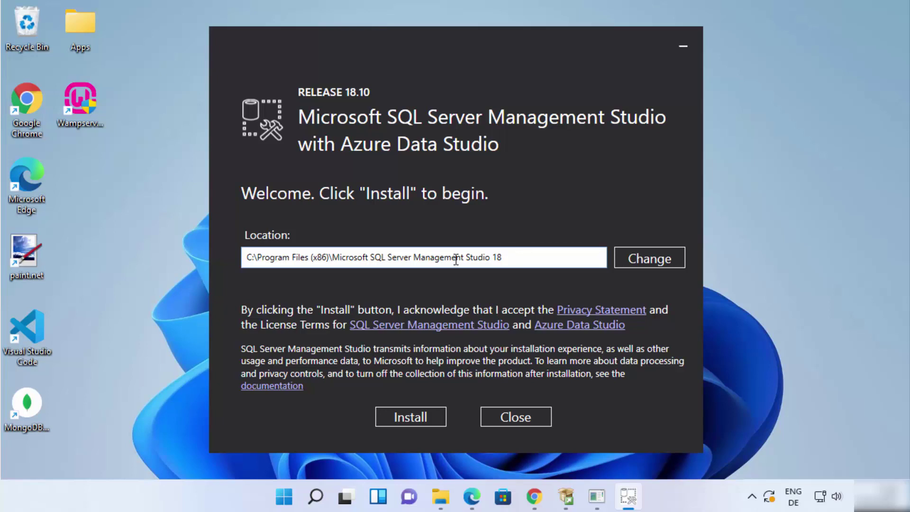
pyautogui.click(387, 418)
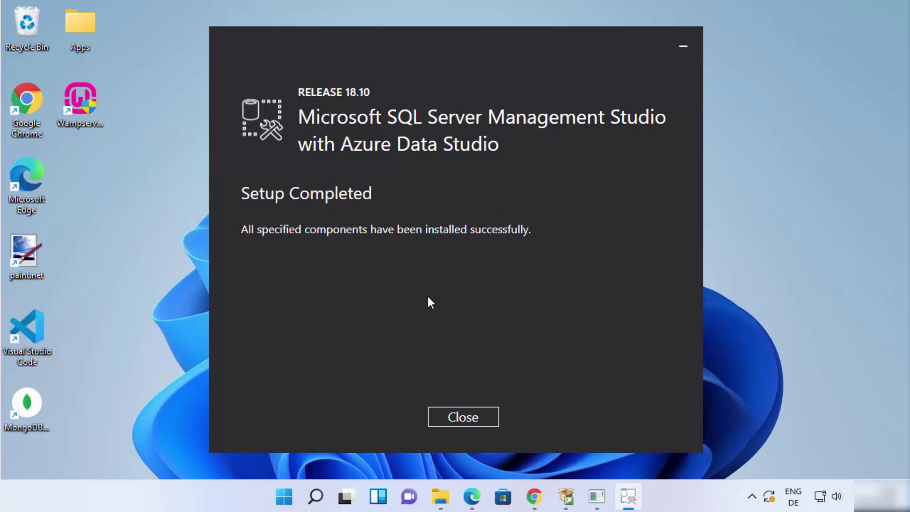
# Close the SSMS 18.10 setup once it reports Setup Completed
pyautogui.click(465, 419)
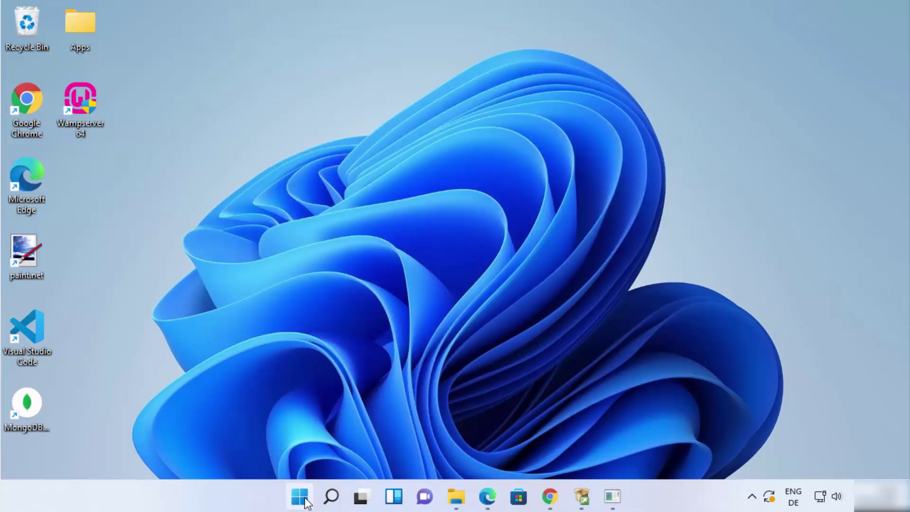
# From the Start menu's All apps, launch Microsoft SQL Server Management Studio 18 under Microsoft SQL Server Tools 18
pyautogui.click(304, 499)
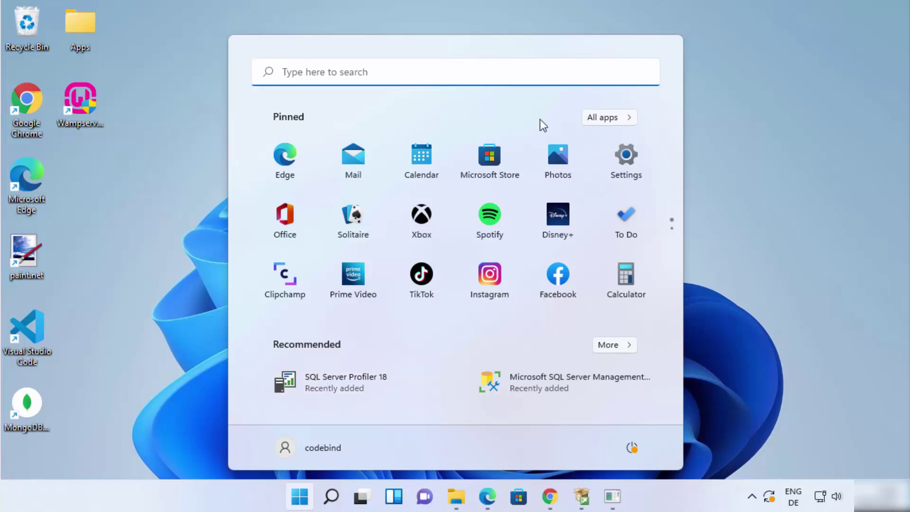
pyautogui.click(601, 119)
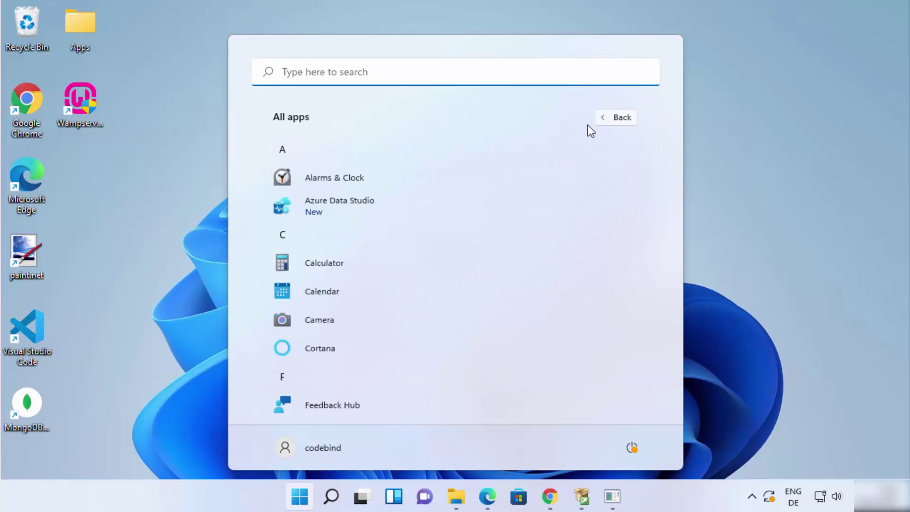
pyautogui.scroll(-10, 400, 265)
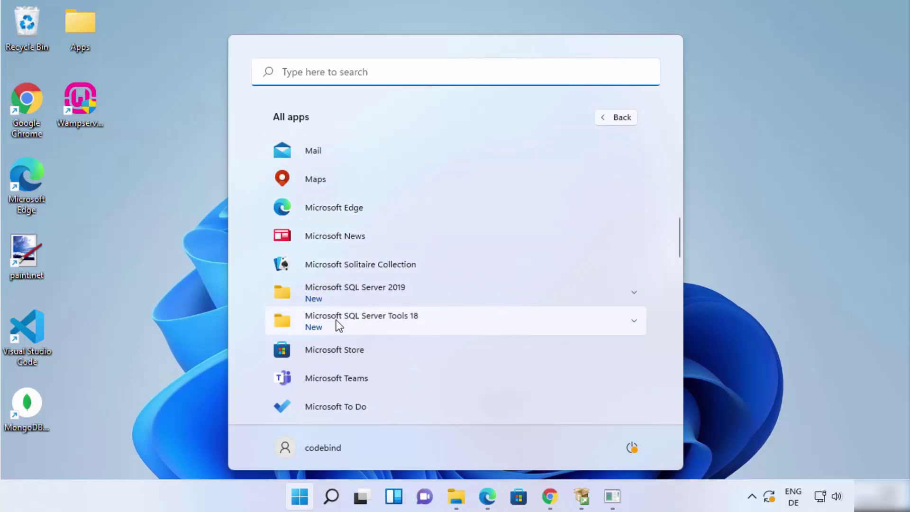
pyautogui.click(389, 318)
pyautogui.scroll(-2, 397, 314)
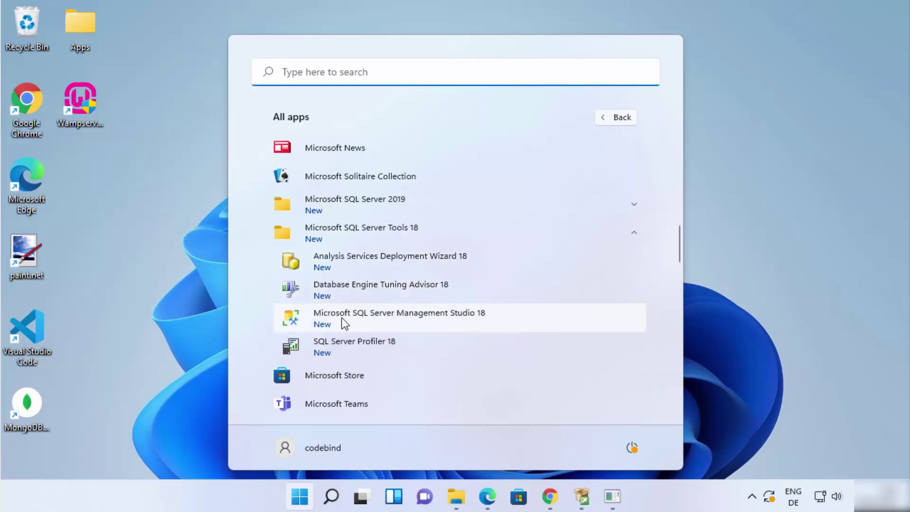
pyautogui.click(396, 318)
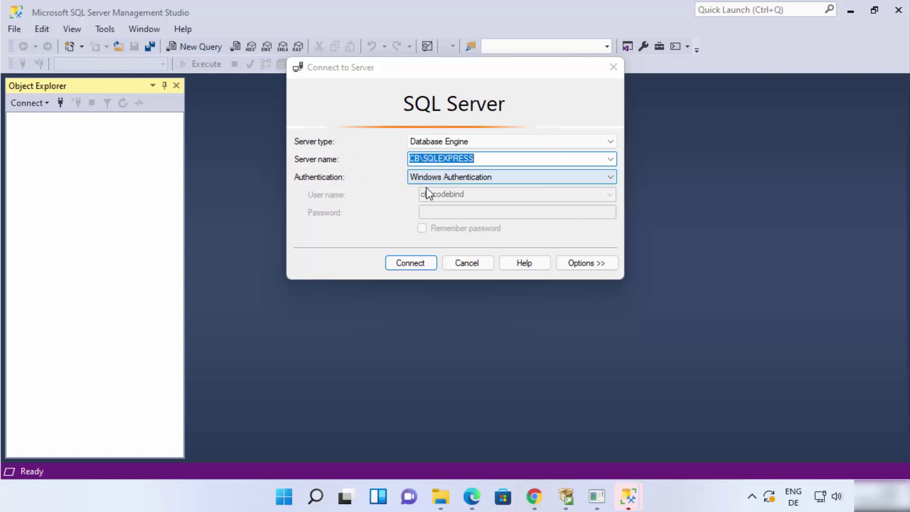
# Connect to CB\SQLEXPRESS as Database Engine using Windows Authentication
pyautogui.click(418, 142)
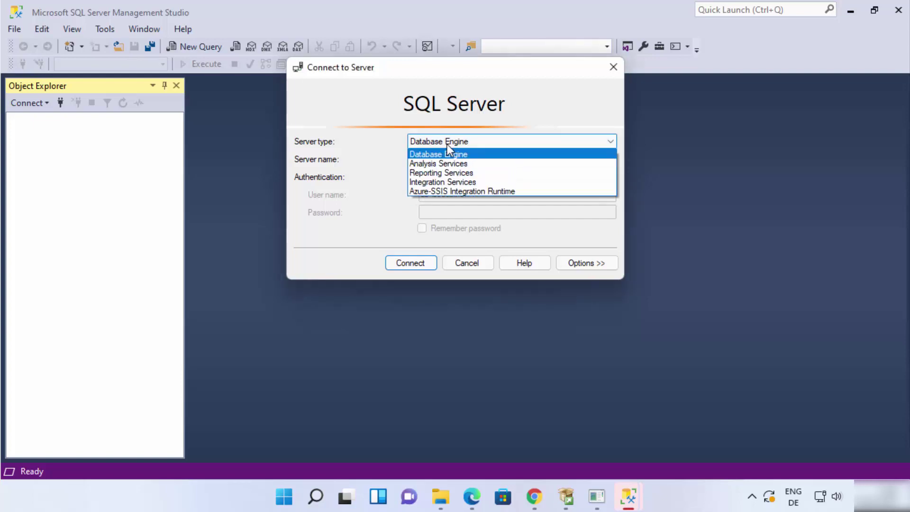
pyautogui.click(417, 145)
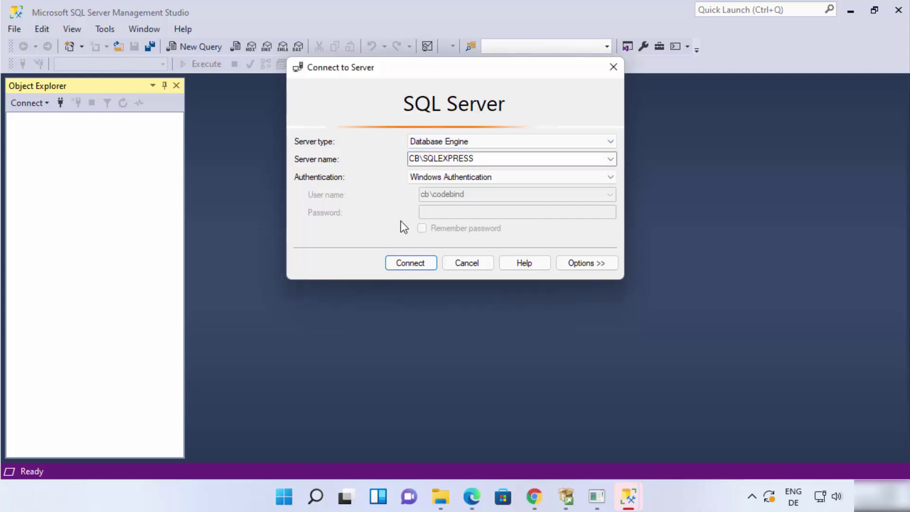
pyautogui.click(408, 262)
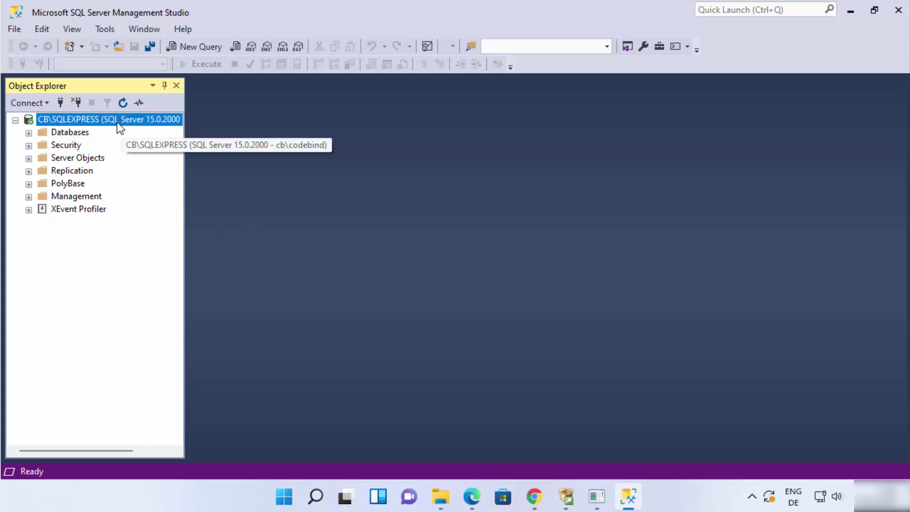
# Expand Databases > System Databases > master > Tables > System Tables > dbo.MSreplication_options
pyautogui.click(29, 133)
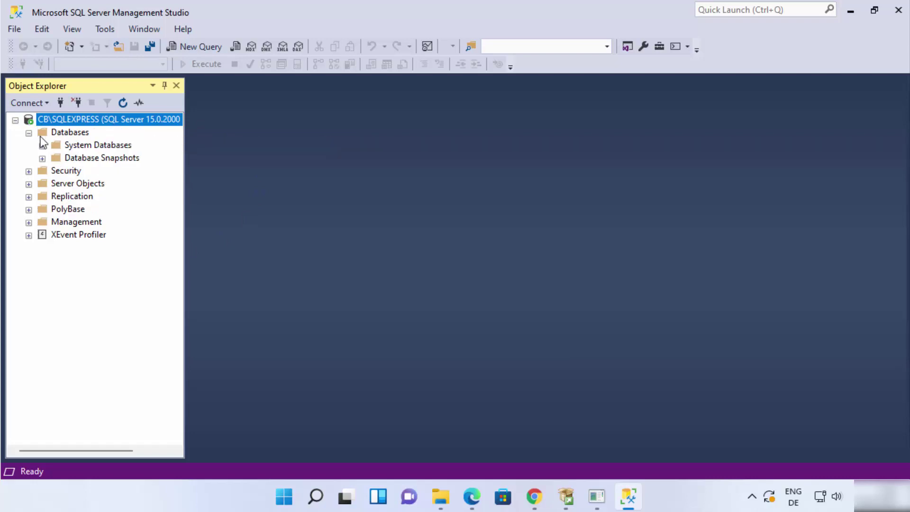
pyautogui.click(43, 145)
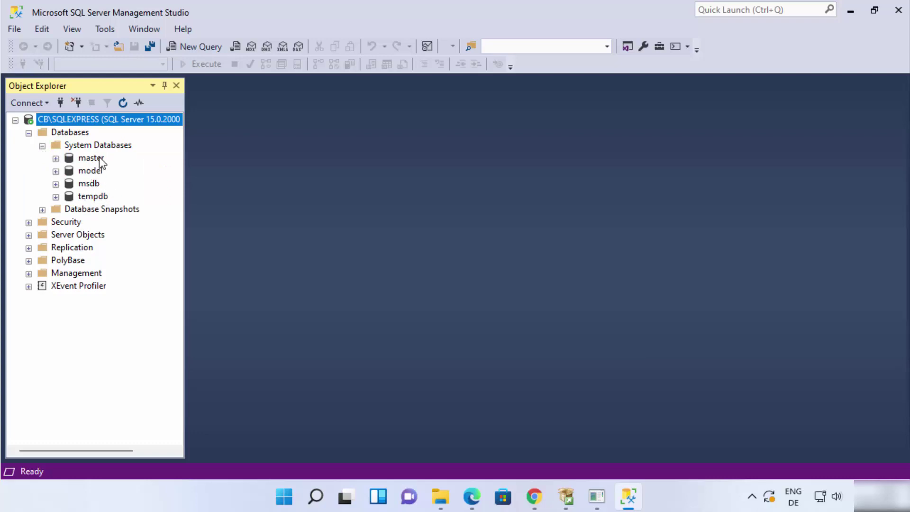
pyautogui.doubleClick(87, 158)
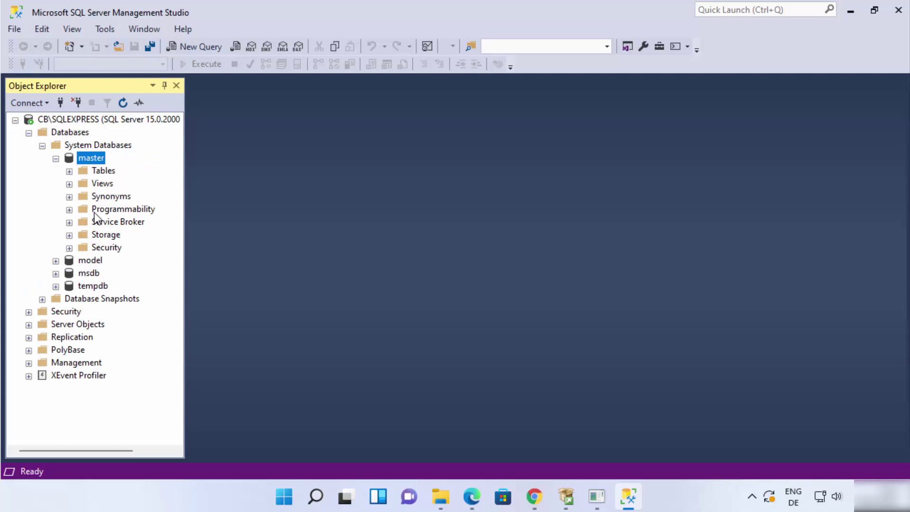
pyautogui.doubleClick(99, 170)
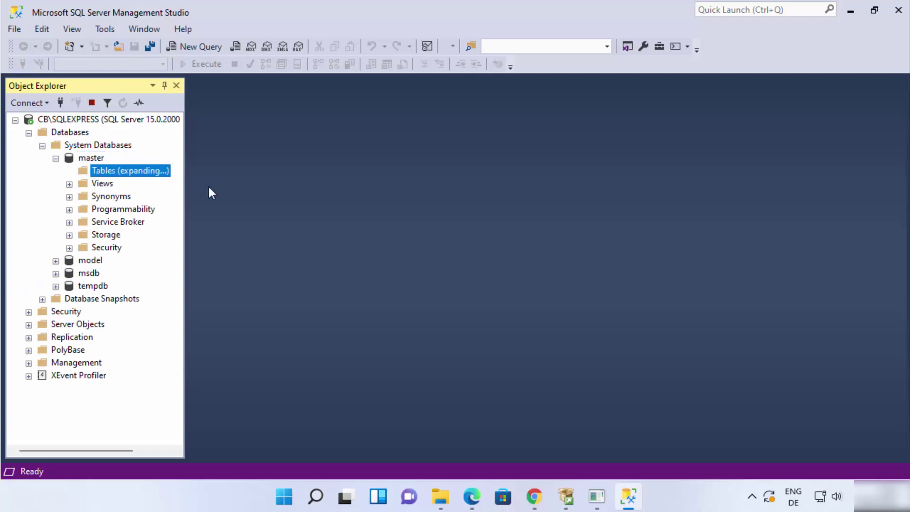
pyautogui.doubleClick(138, 185)
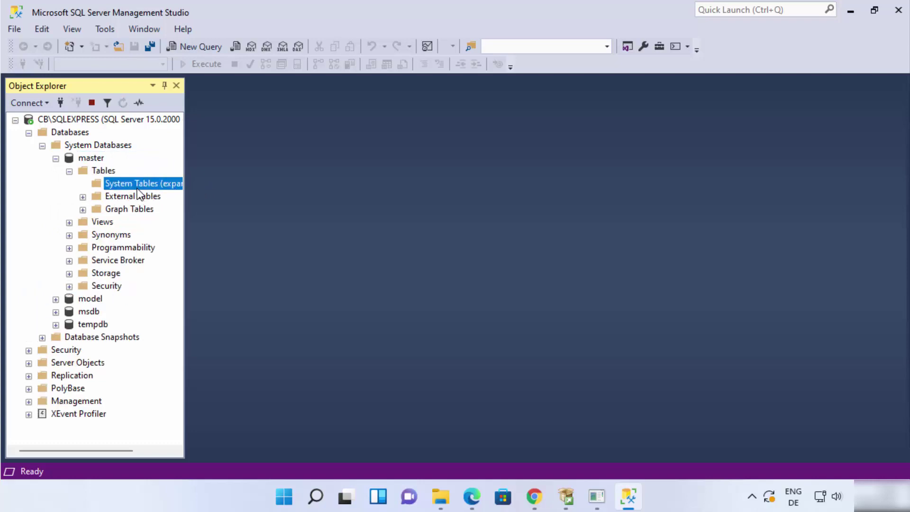
pyautogui.click(139, 199)
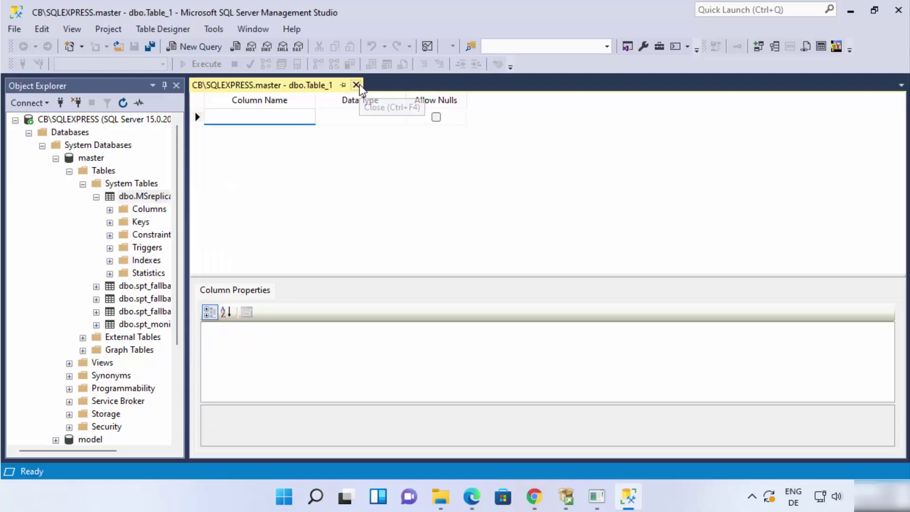
pyautogui.click(351, 85)
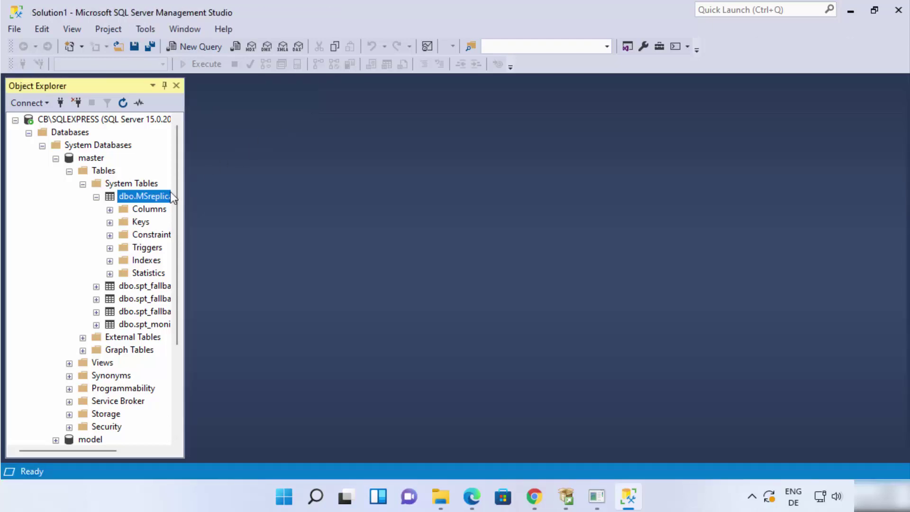
# Open an empty Table_1 designer from dbo.MSreplication_options' context menu
pyautogui.rightClick(134, 200)
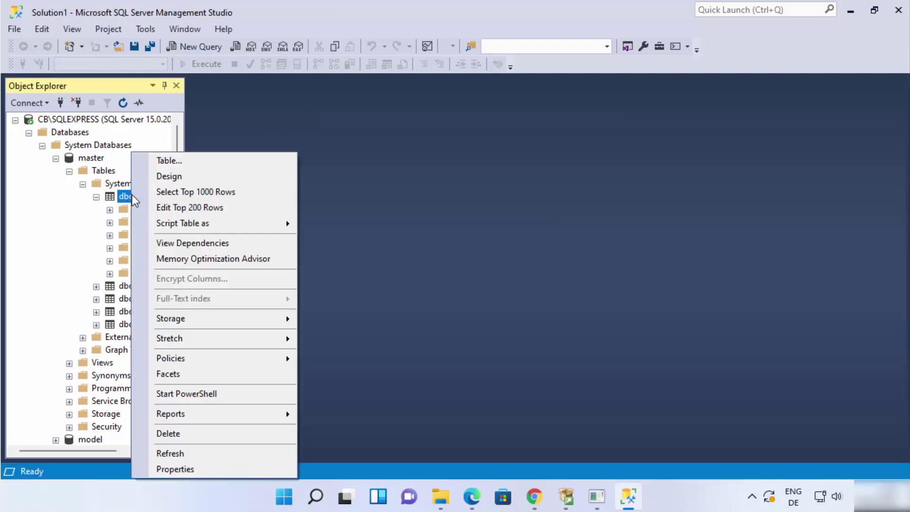
pyautogui.click(157, 163)
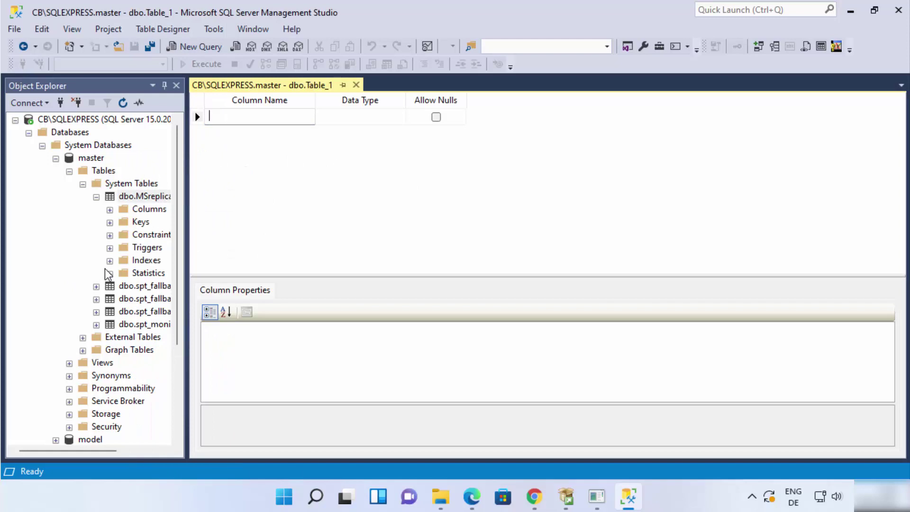
pyautogui.click(29, 133)
# Collapse System Databases and show the Databases context menu with New Database
pyautogui.click(29, 133)
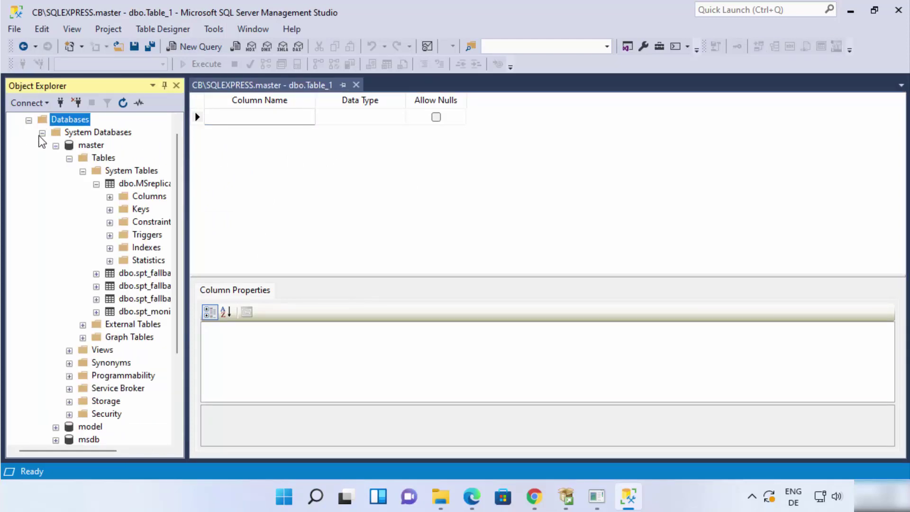
pyautogui.click(43, 133)
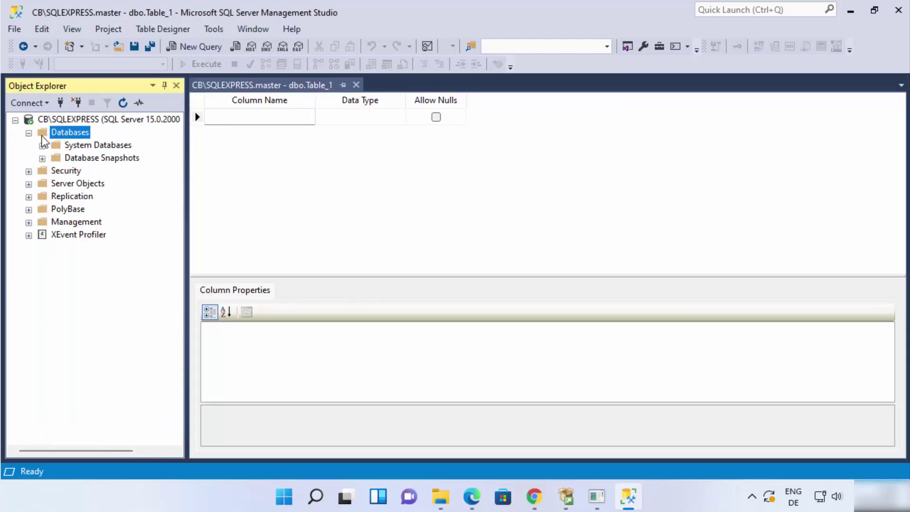
pyautogui.click(90, 161)
pyautogui.press('Left')
pyautogui.rightClick(80, 137)
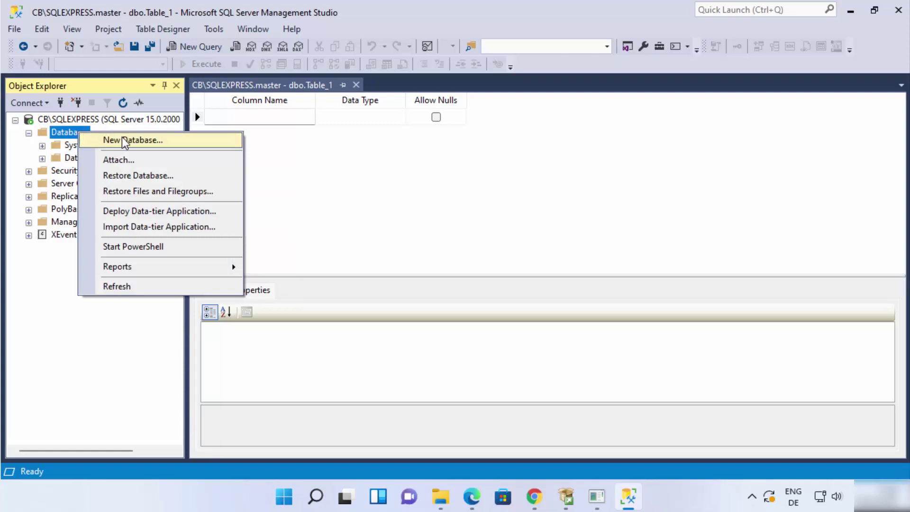